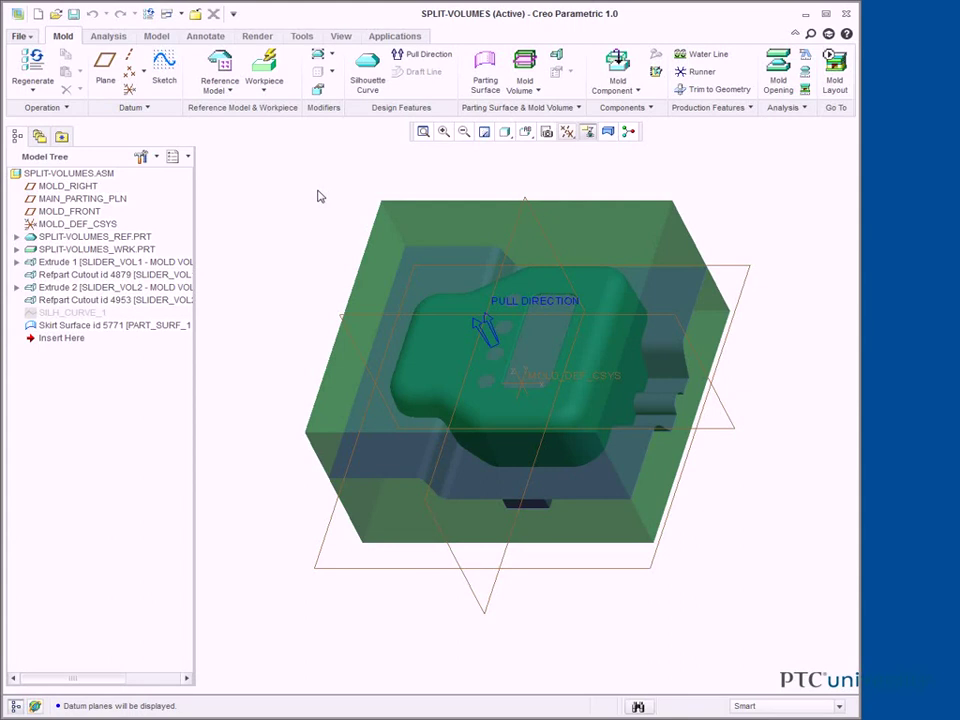
Hide the datum planes with the Datum Display Filters
click(567, 131)
click(567, 157)
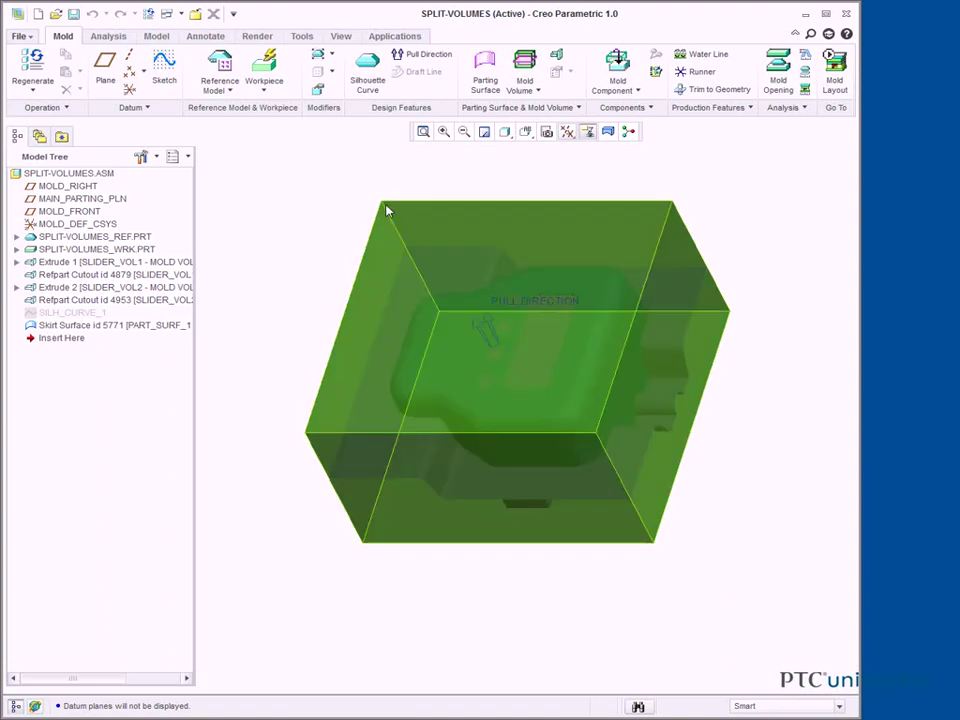
Display the SPLIT-VOLUMES_WRK.PRT workpiece as wireframe, then return to the Mold tab
click(119, 249)
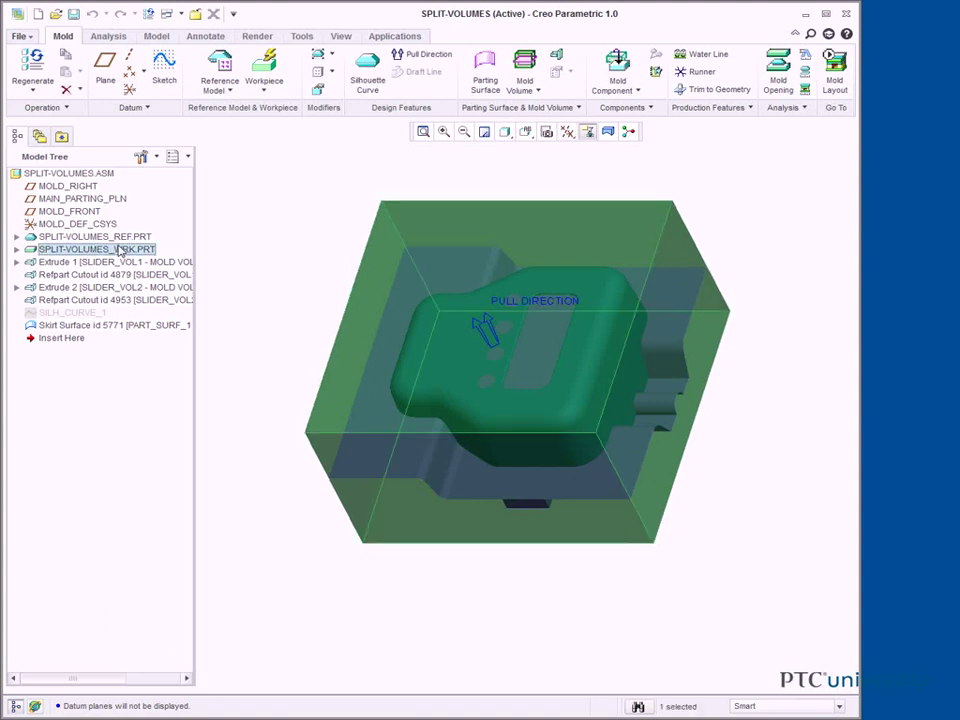
click(342, 39)
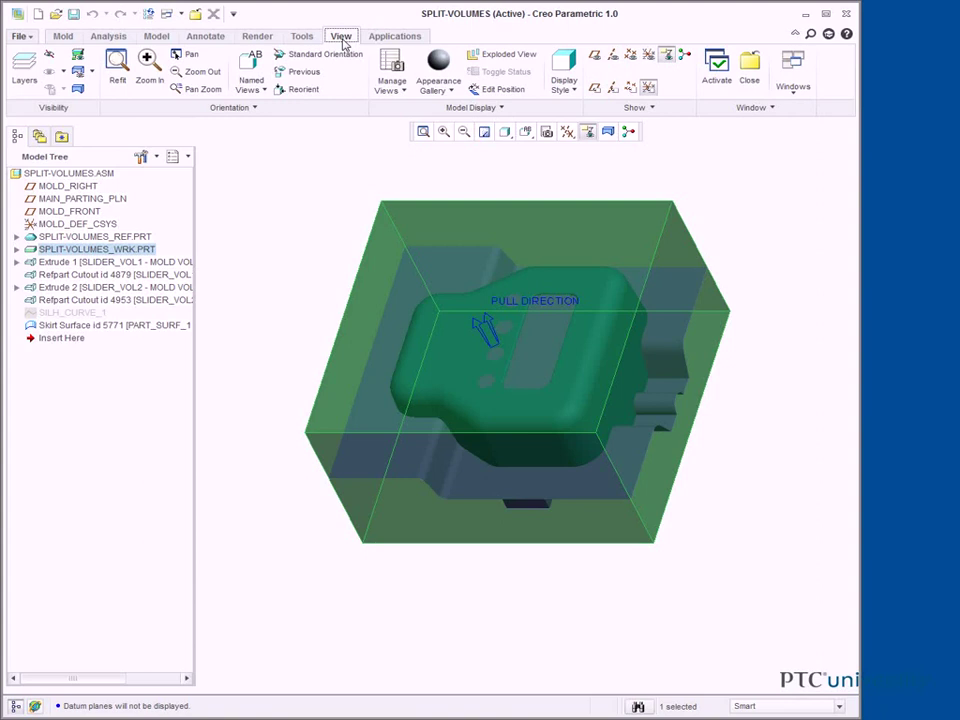
click(508, 110)
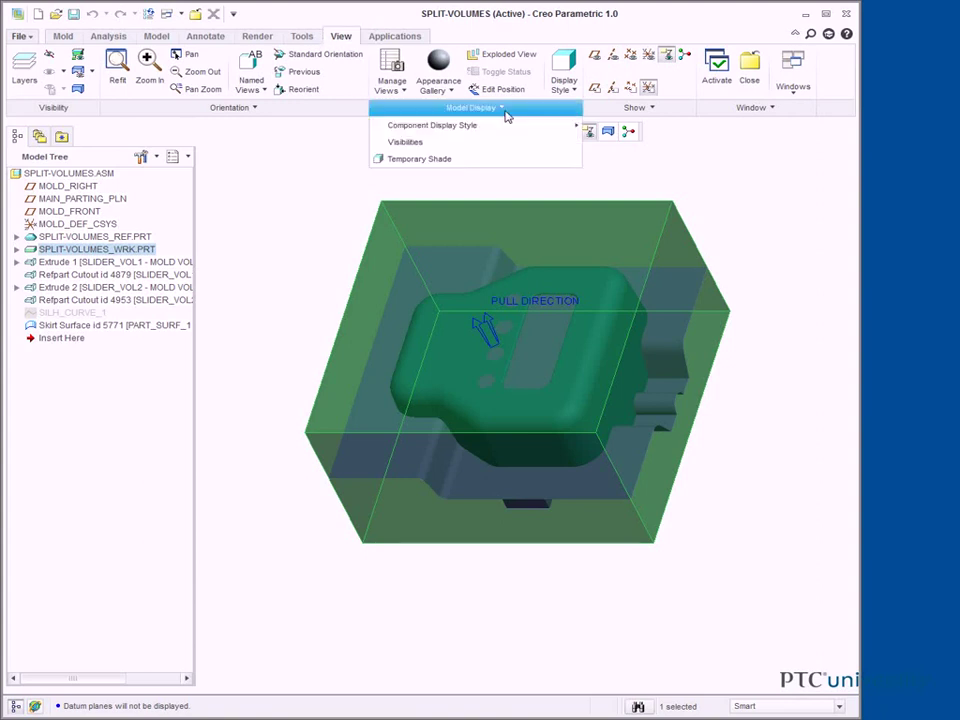
mouse_move(507, 128)
click(620, 130)
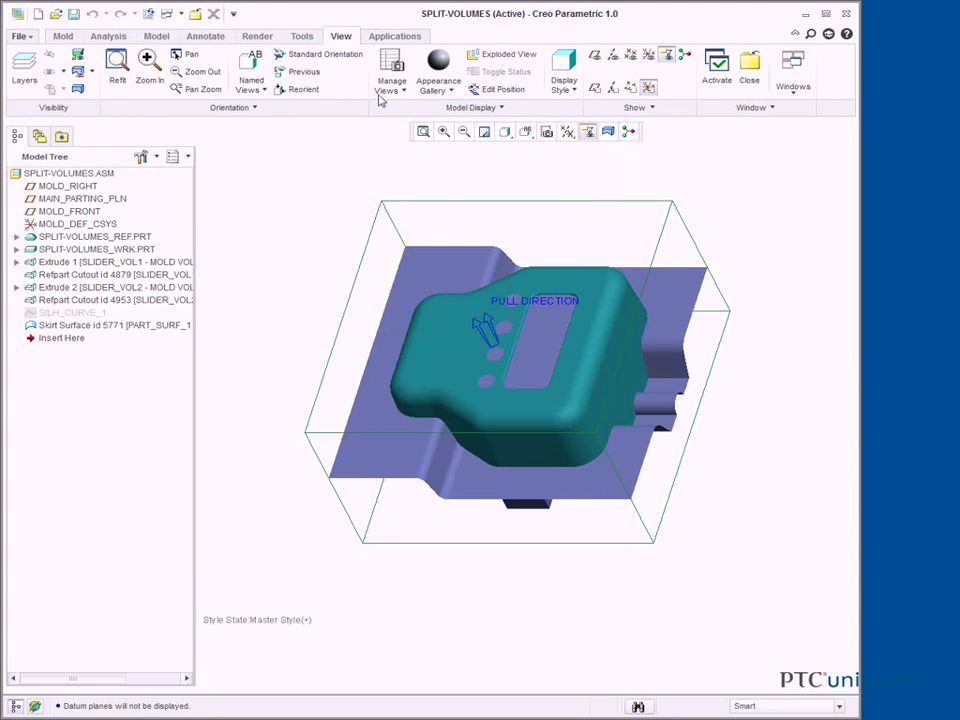
click(66, 36)
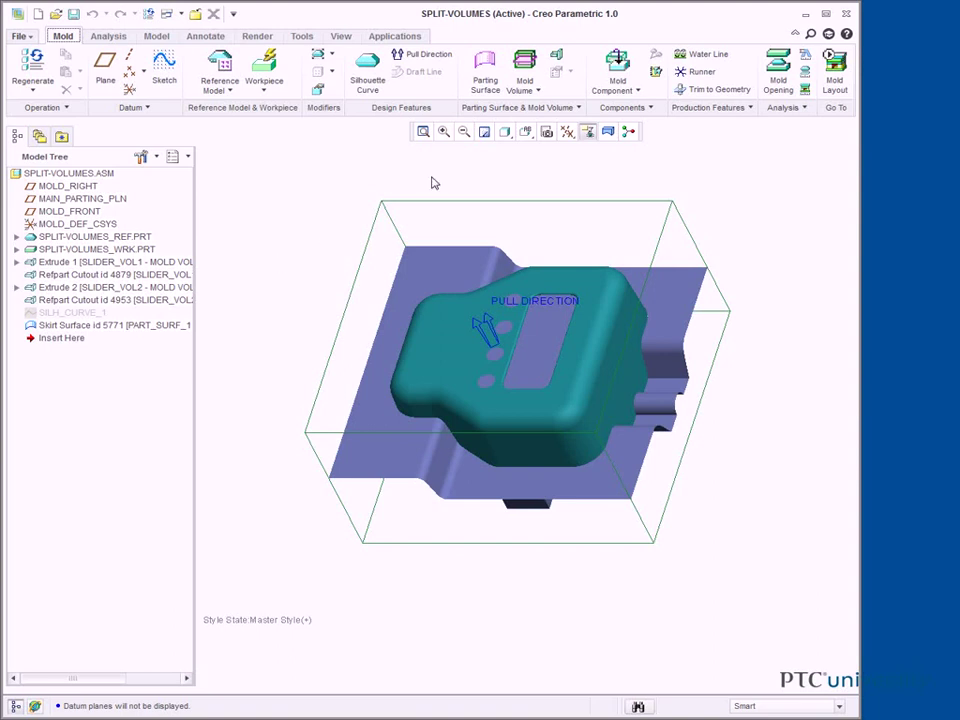
Start a Volume Split of all workpieces into two volumes
click(533, 91)
click(543, 126)
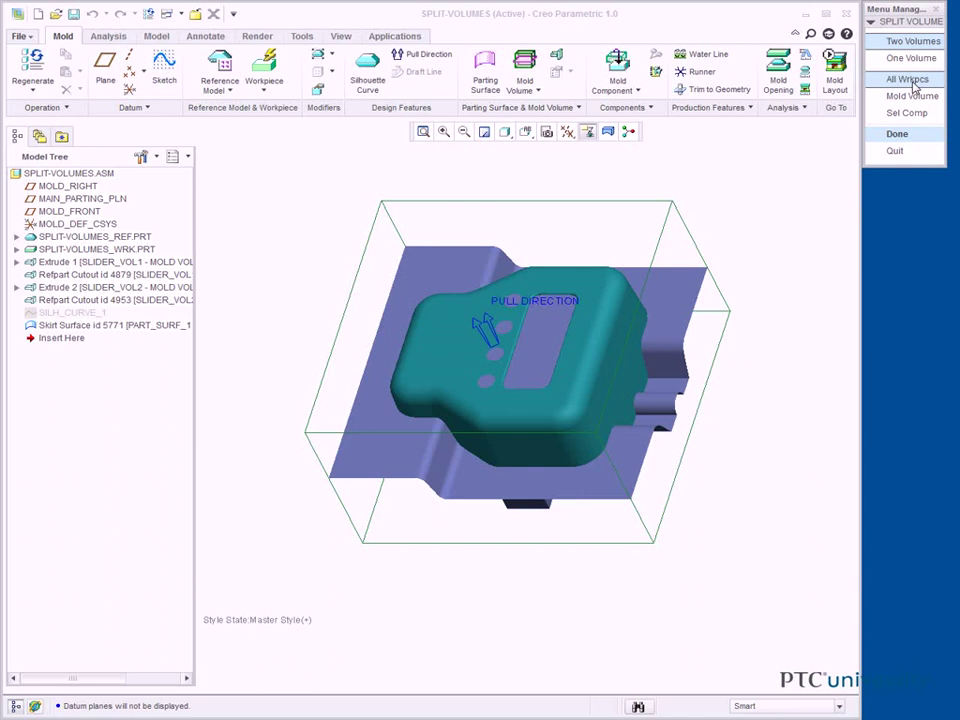
click(915, 134)
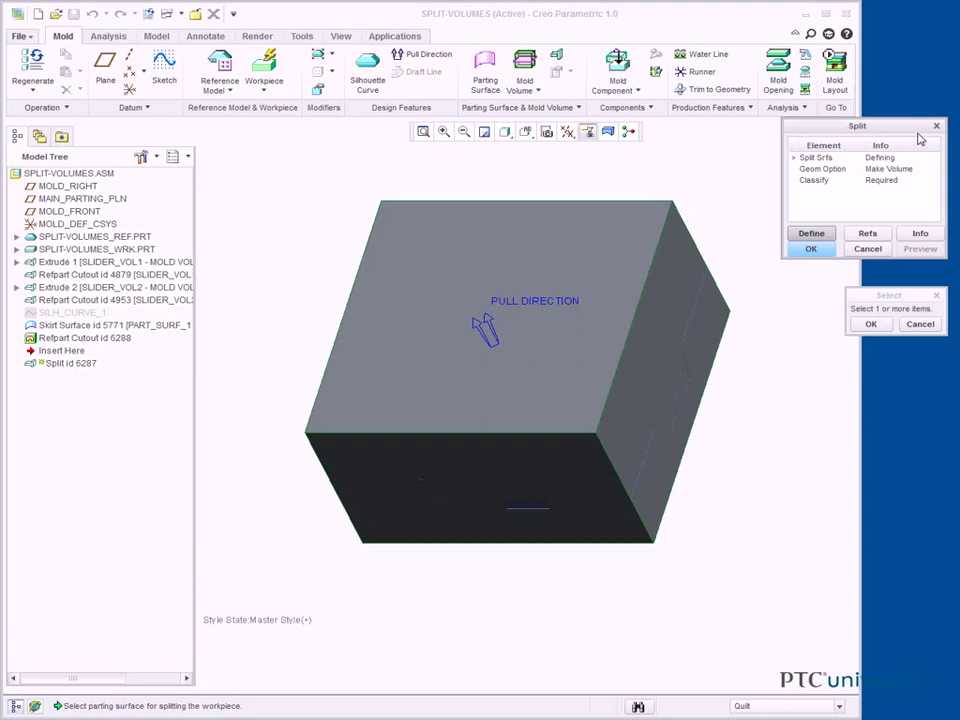
Split the workpiece using the skirt parting surface quilt as the splitter
click(660, 356)
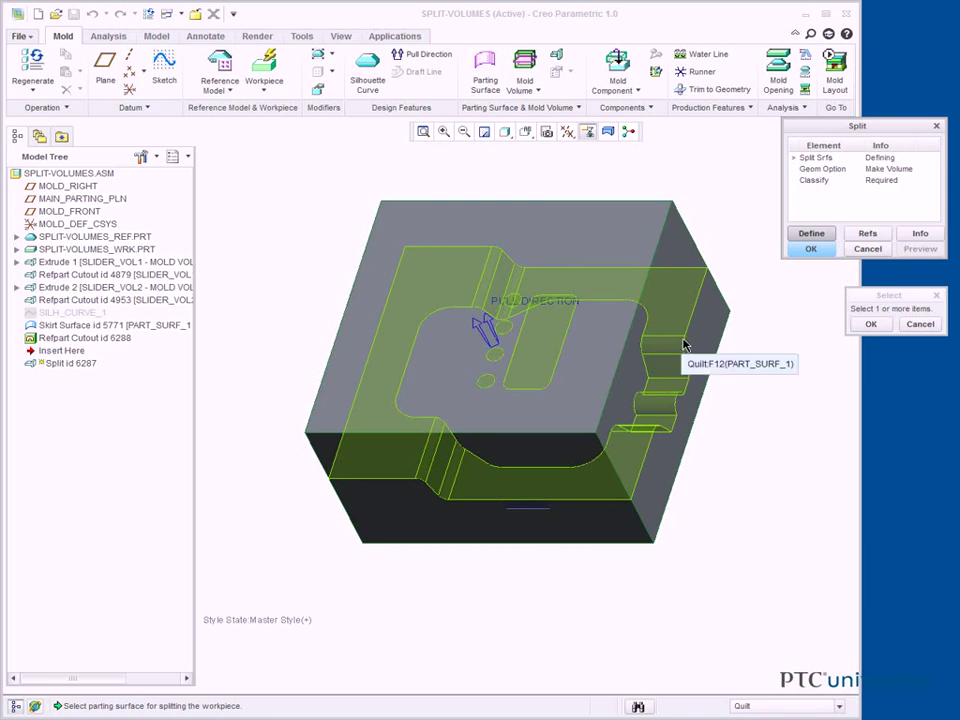
click(670, 327)
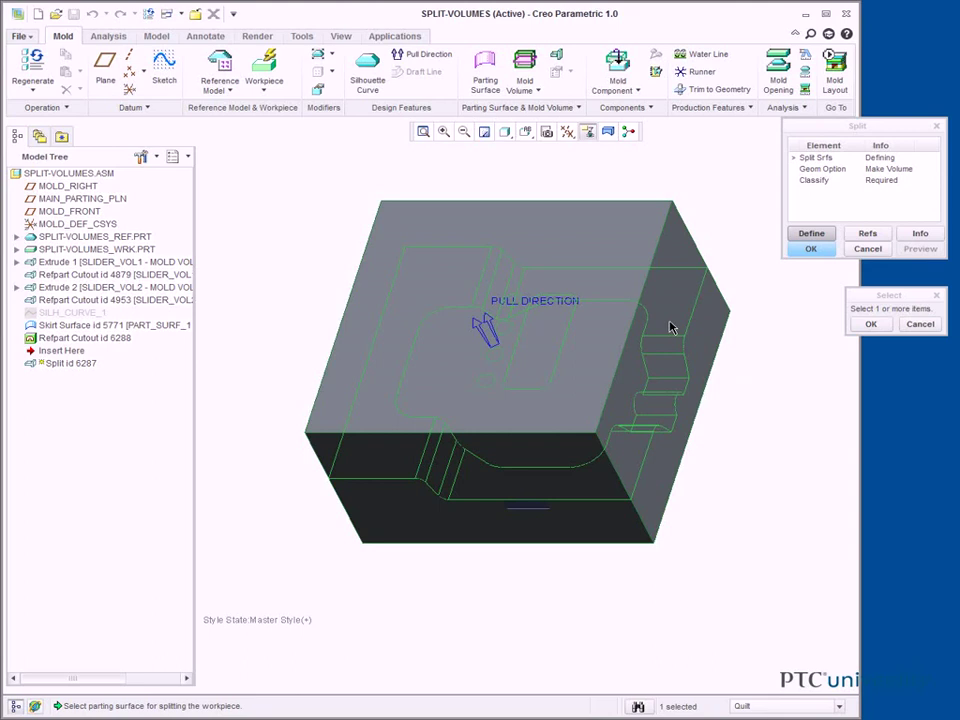
click(869, 325)
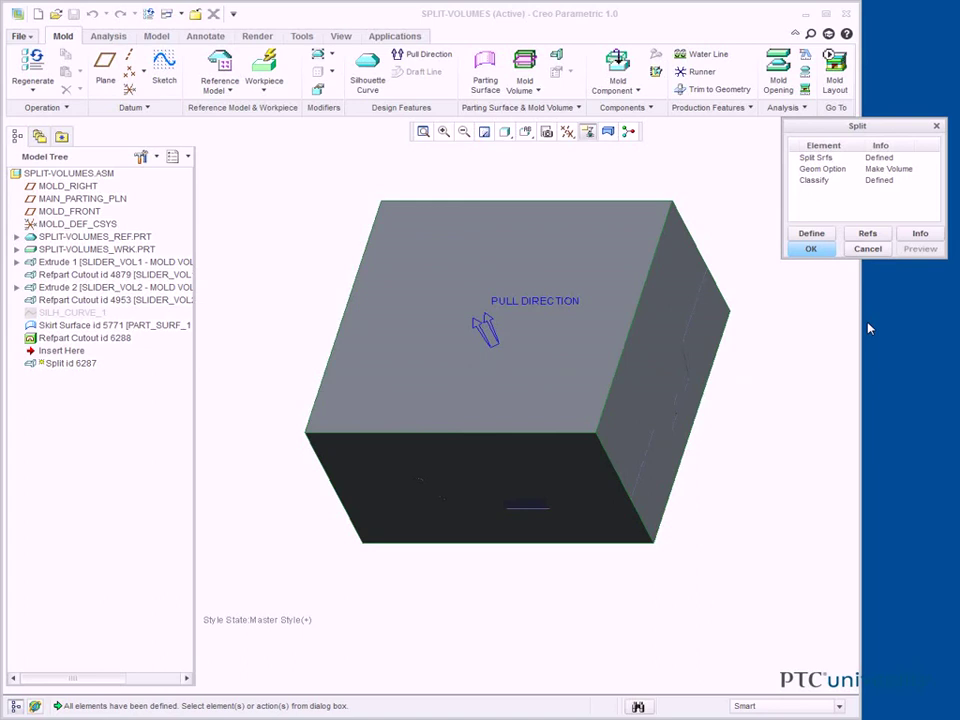
click(811, 249)
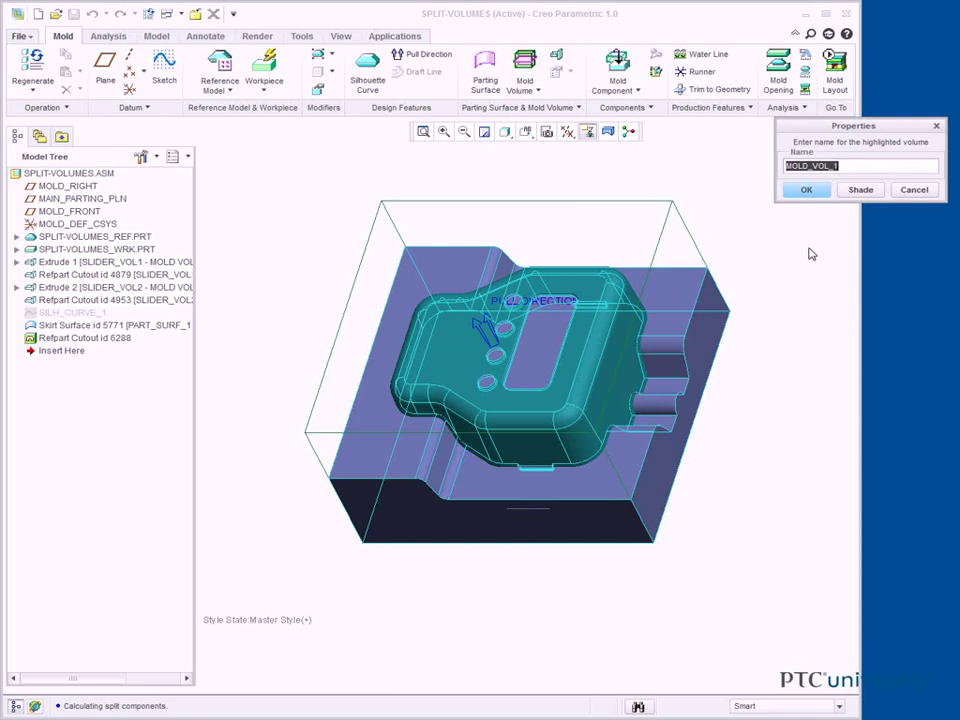
Preview the first volume shaded in wireframe display and name it TEMP-CORE_VOL1
click(860, 190)
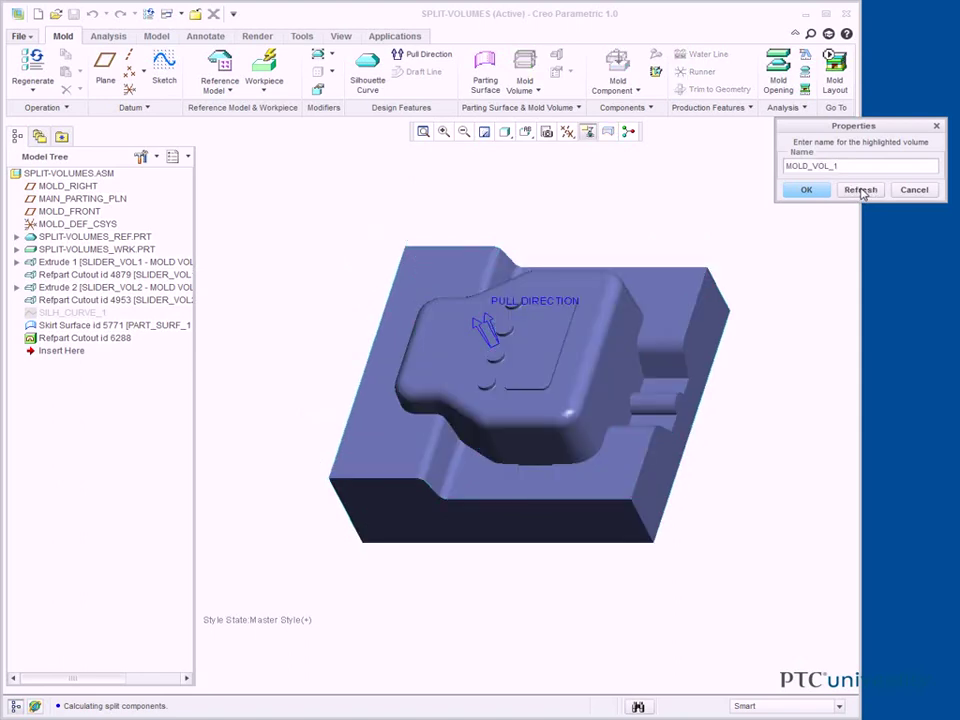
click(505, 131)
click(534, 231)
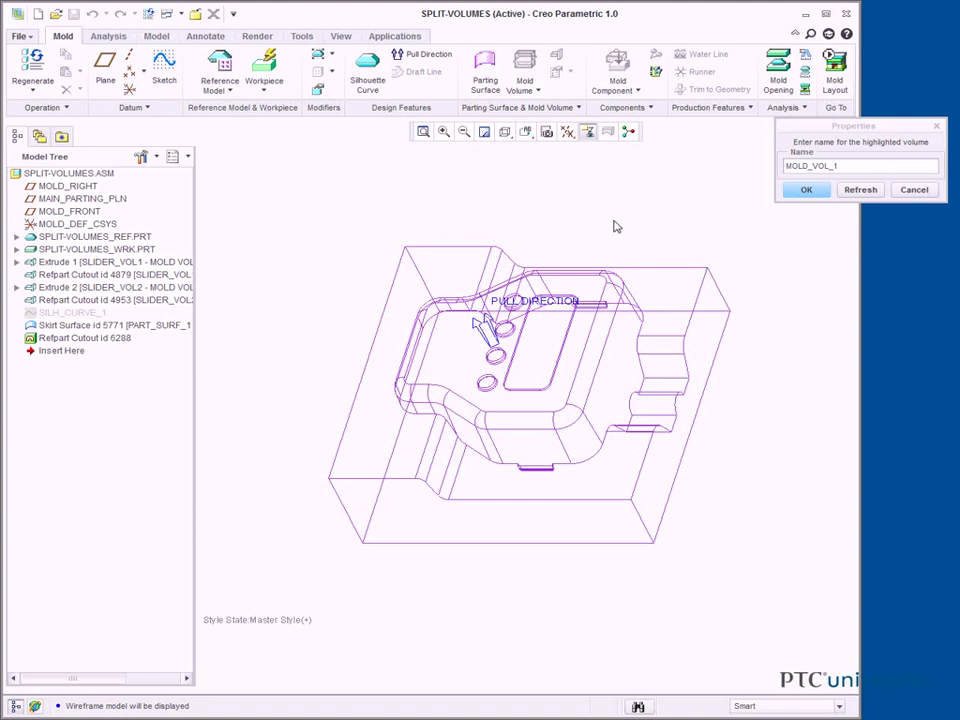
double_click(842, 165)
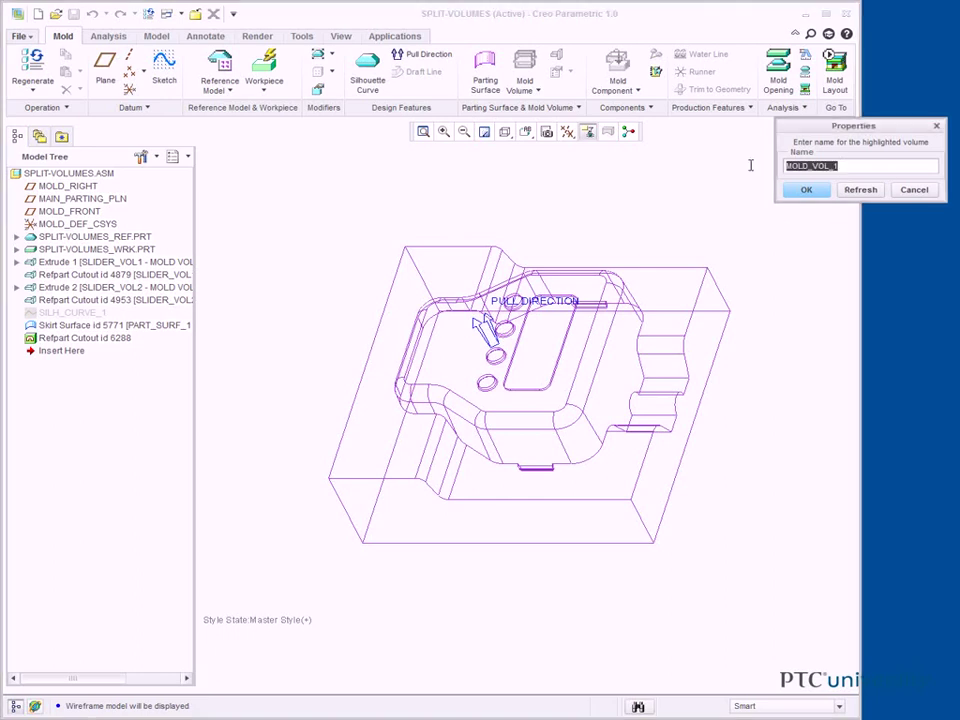
text(TEMP-CORE_VOL1)
key(Return)
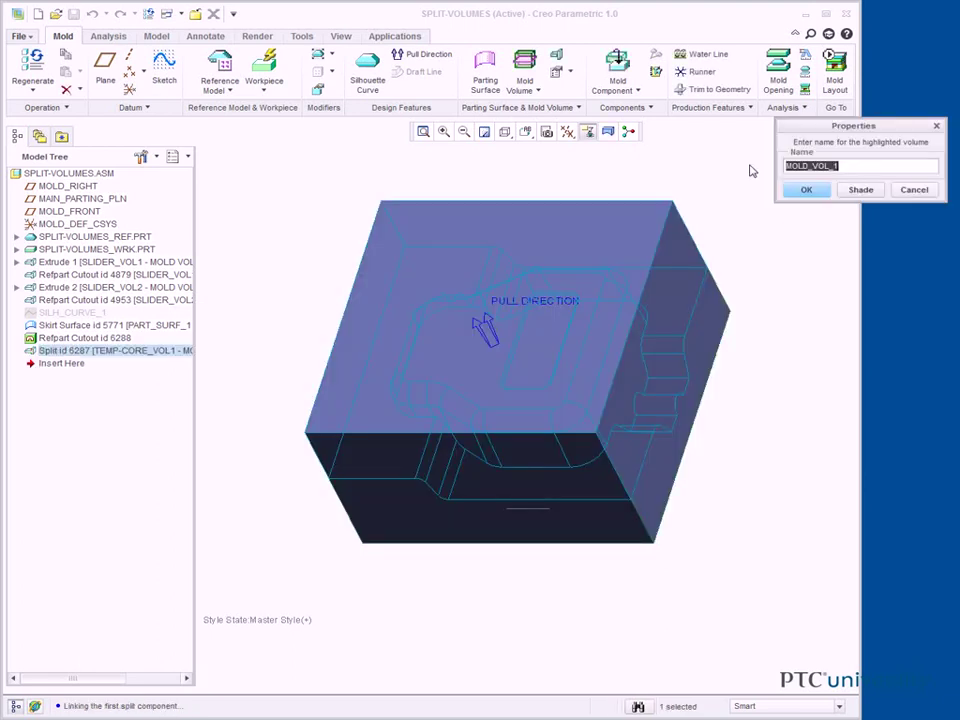
Shade and inspect the second volume from the cavity side, then name it CAVITY_VOL
click(866, 192)
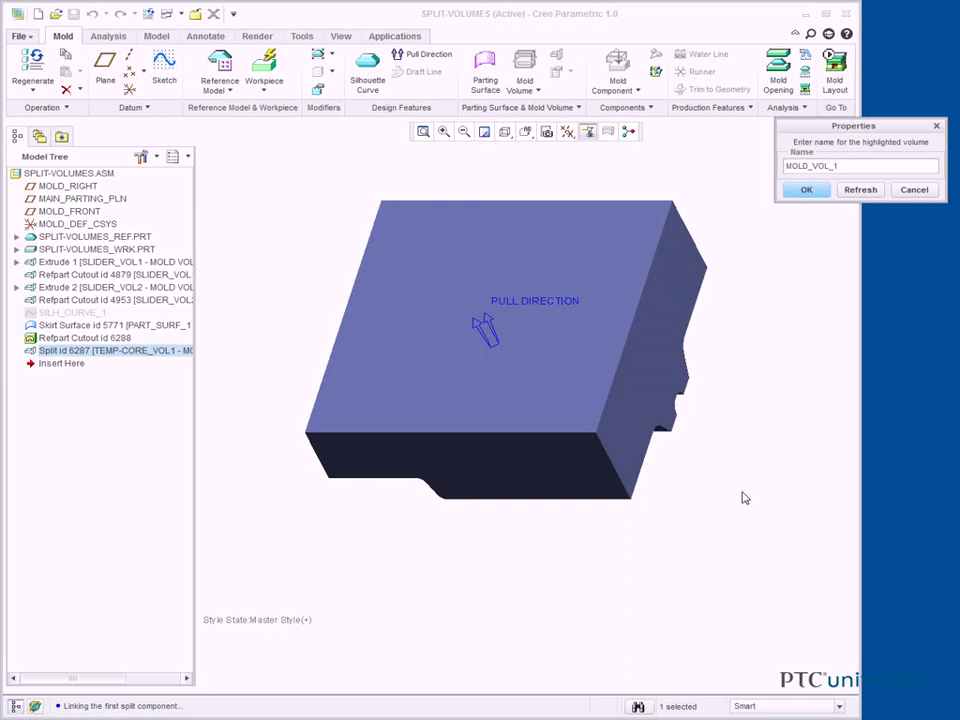
middle_drag(705, 454, 622, 271)
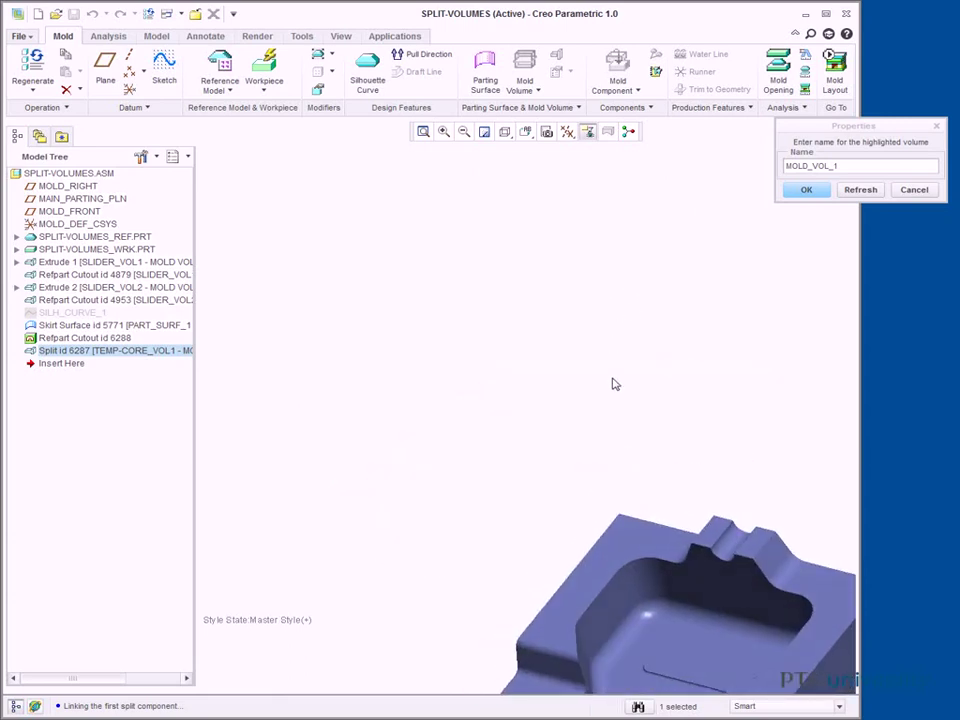
shift+middle_drag(538, 417, 388, 224)
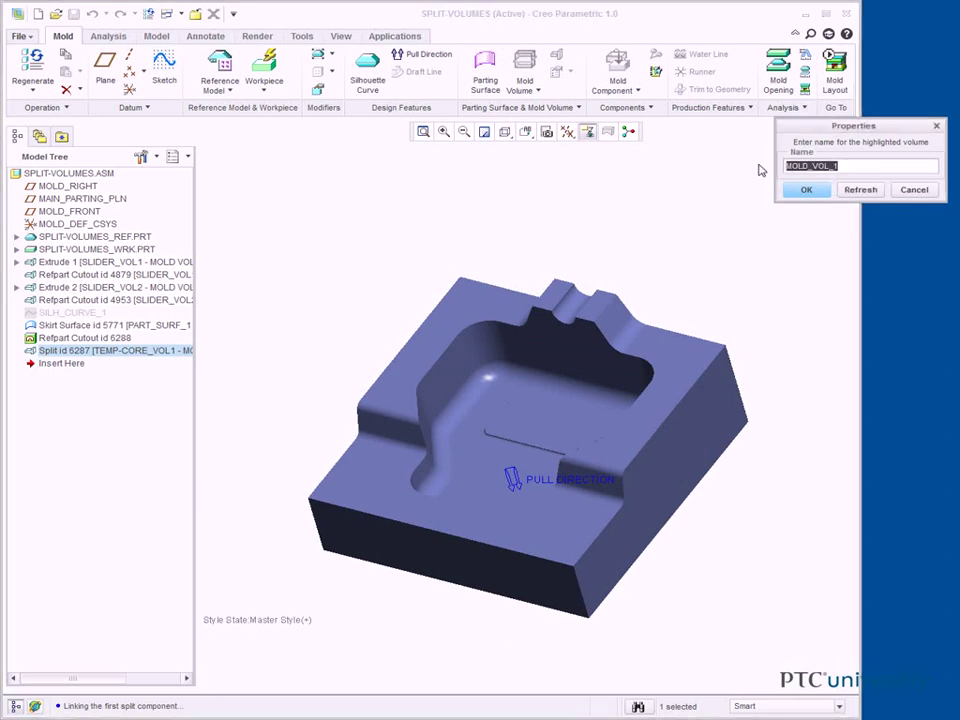
text(CAVITY_VOL)
key(Return)
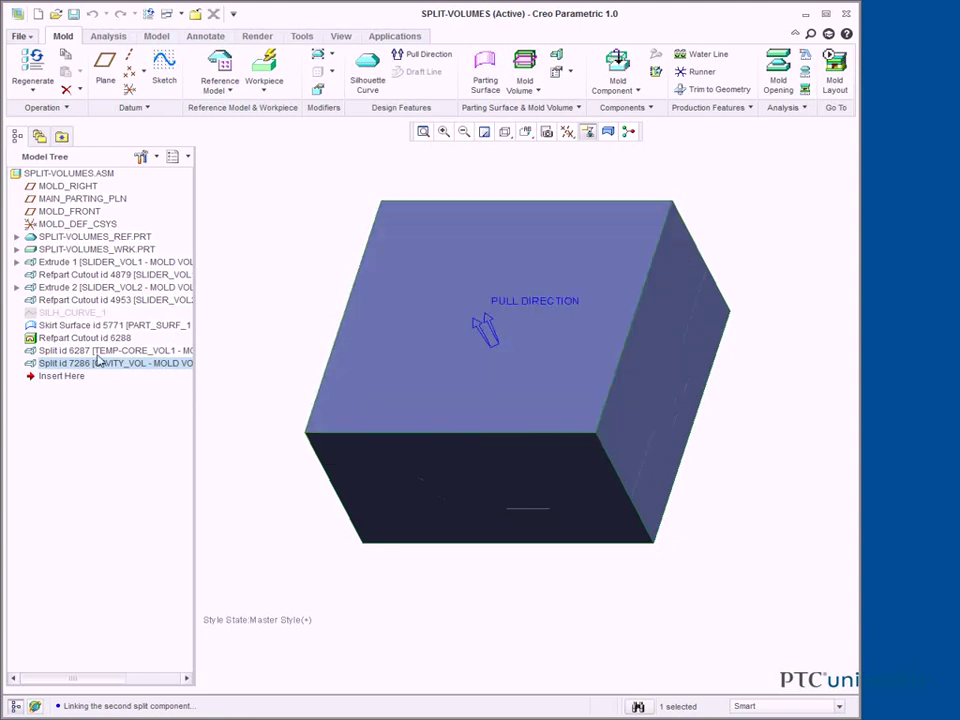
Hide CAVITY_VOL and start a One Volume split of an existing Mold Volume
right_click(98, 368)
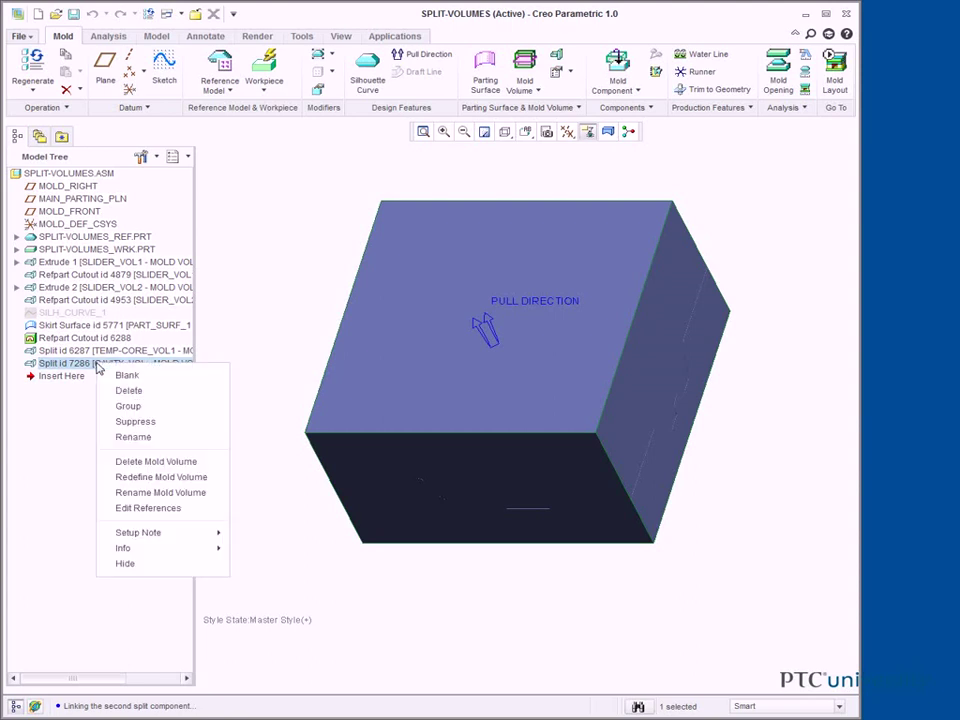
click(156, 566)
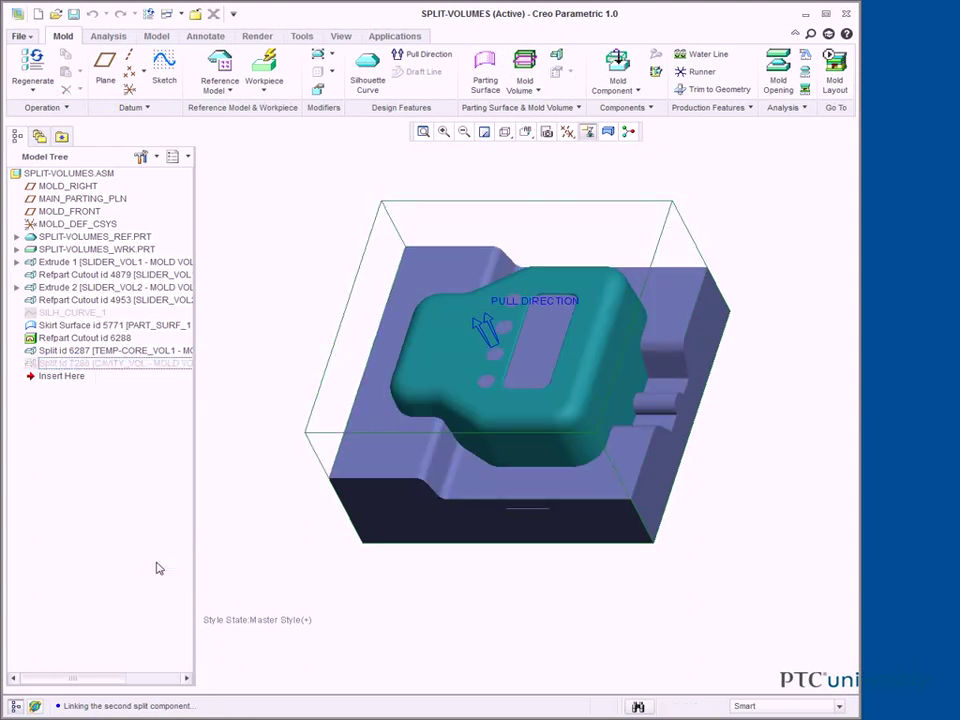
click(532, 87)
click(546, 126)
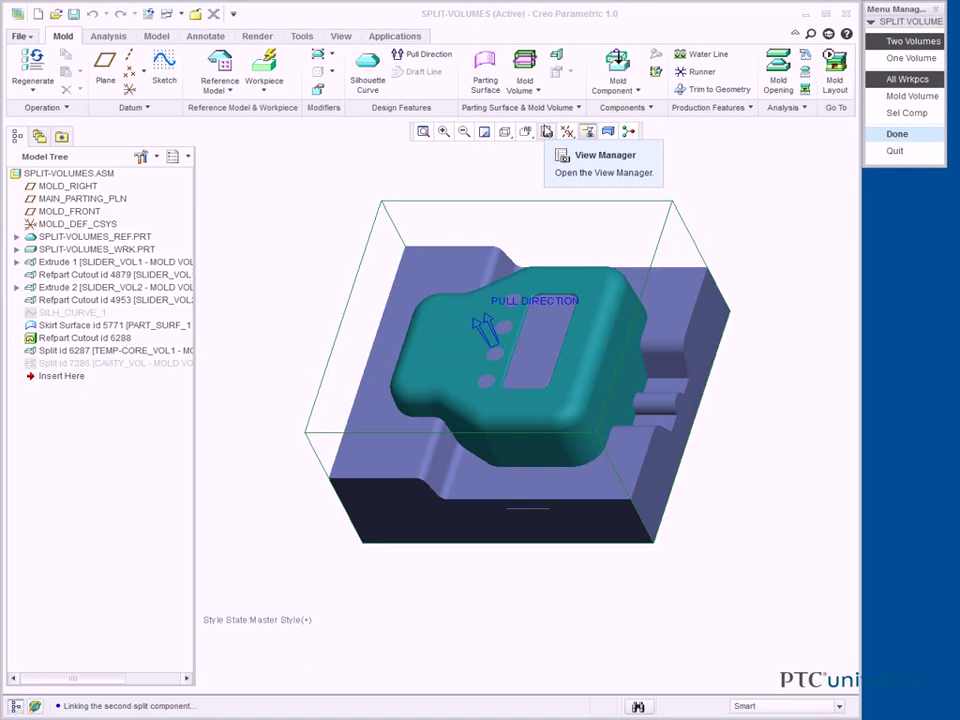
click(911, 58)
click(901, 97)
click(897, 133)
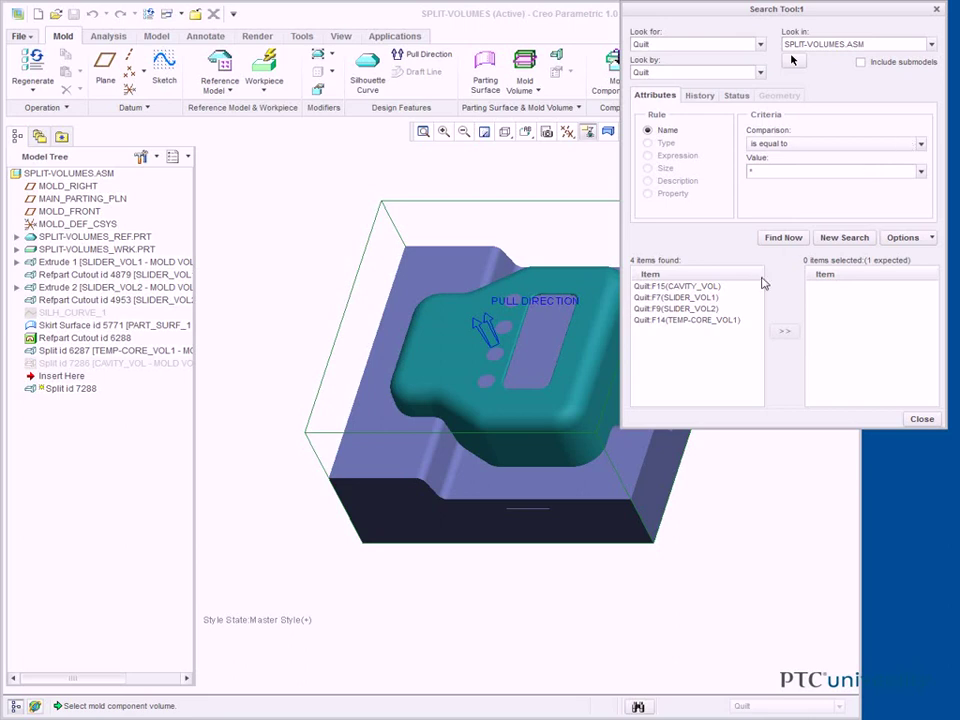
Choose Quilt F14 (TEMP-CORE_VOL1) as the mold volume to split
click(705, 321)
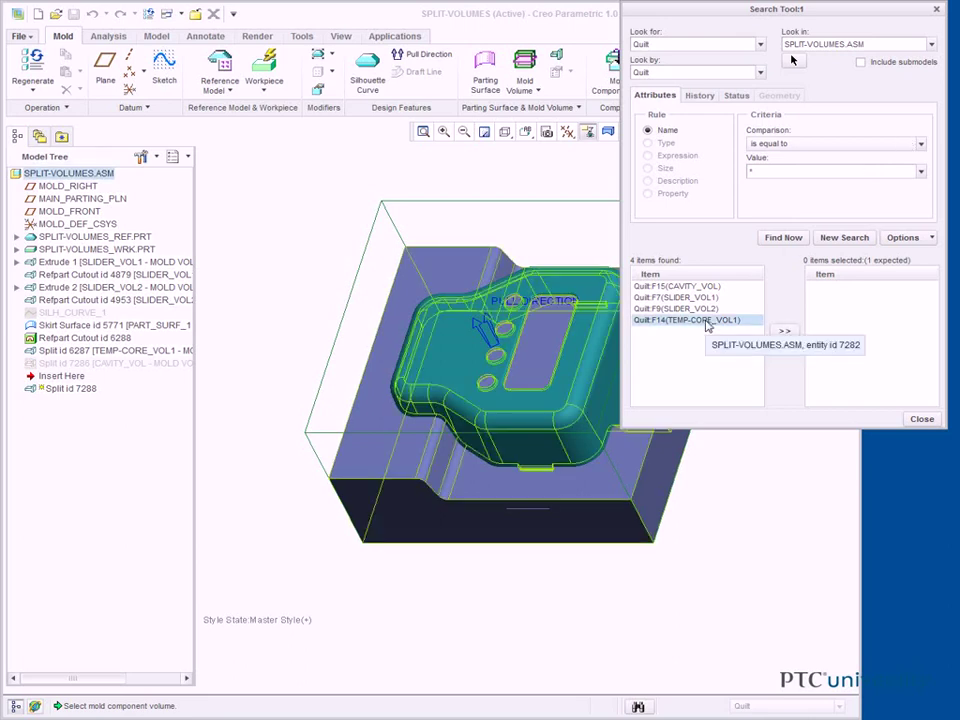
click(785, 331)
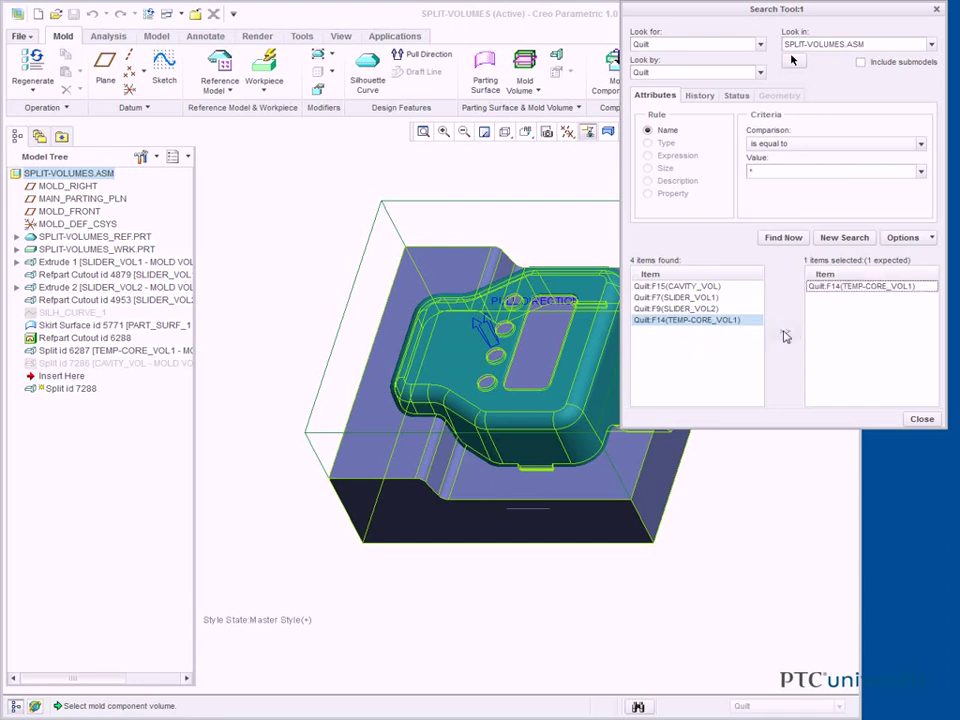
click(921, 418)
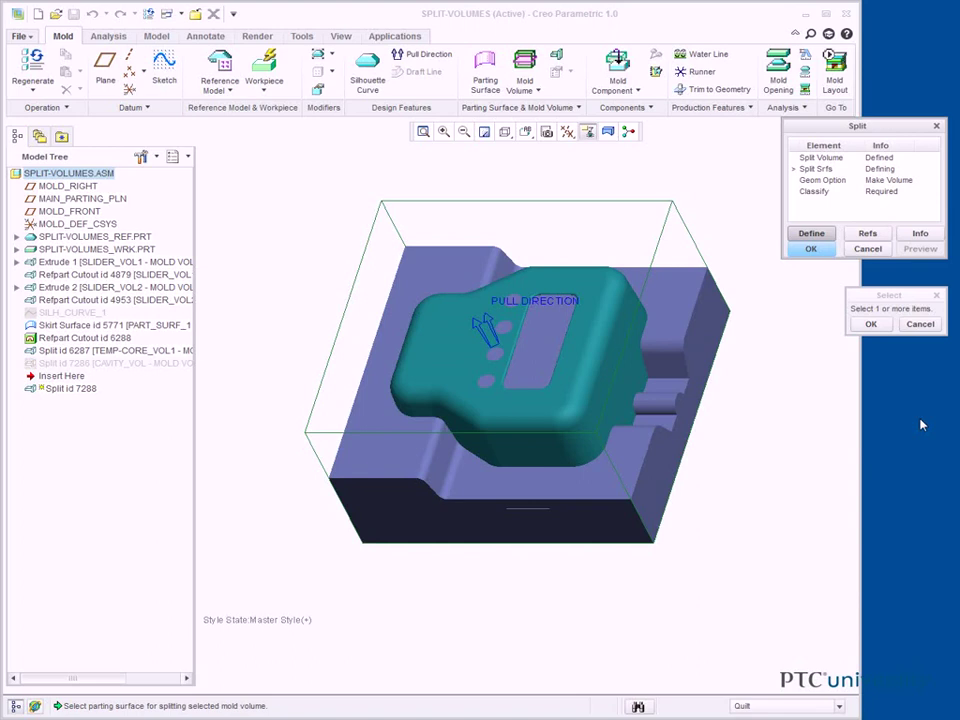
Use the small front block surface as the splitter, keeping Island 1
click(533, 496)
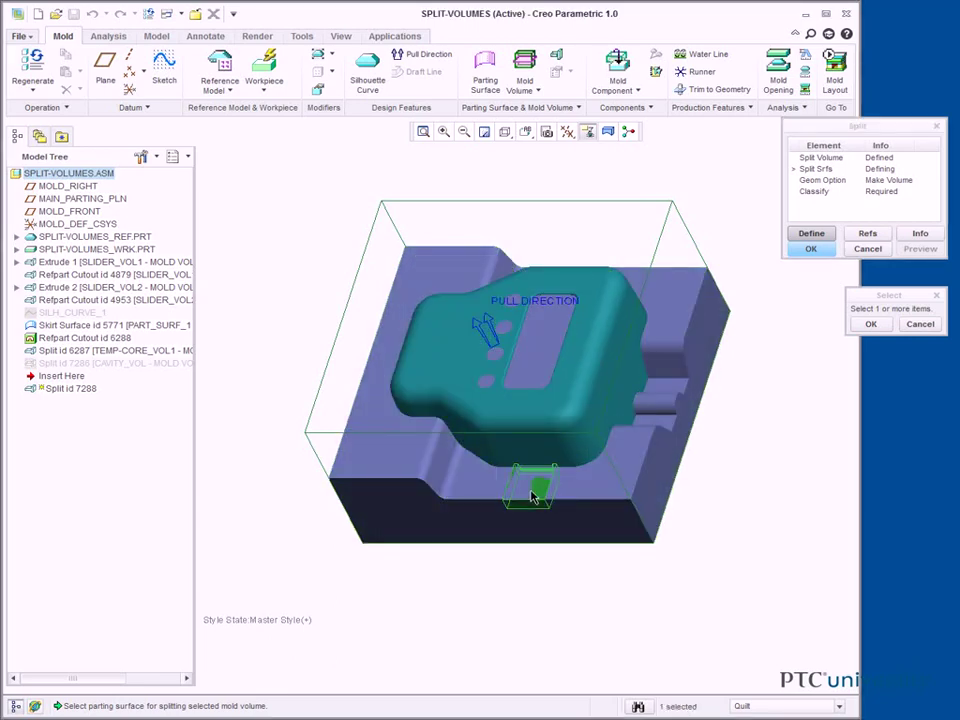
click(871, 324)
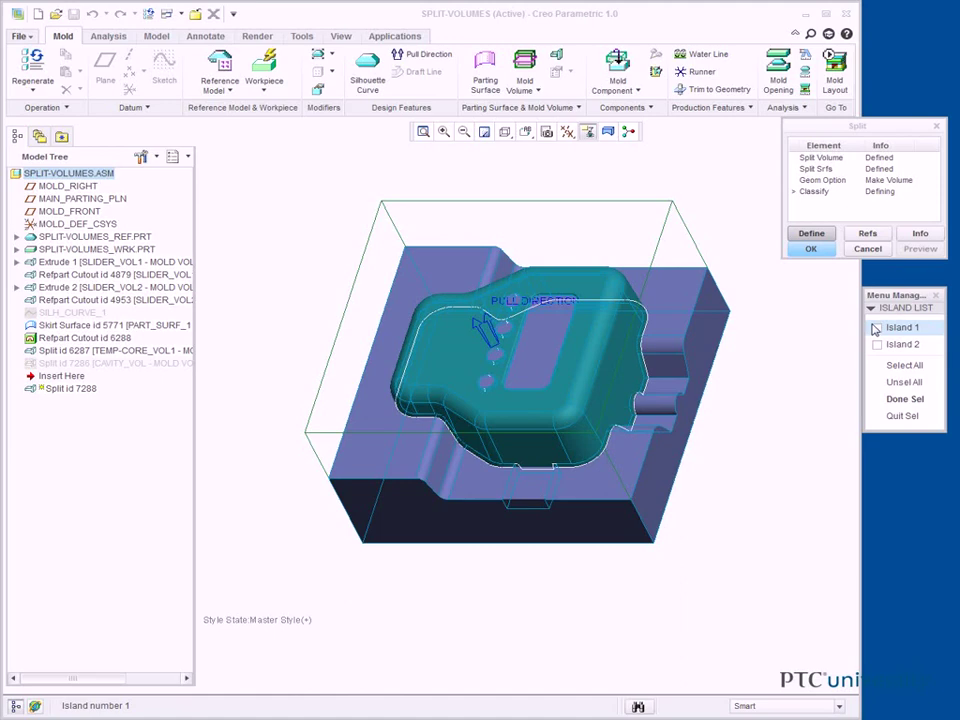
click(877, 328)
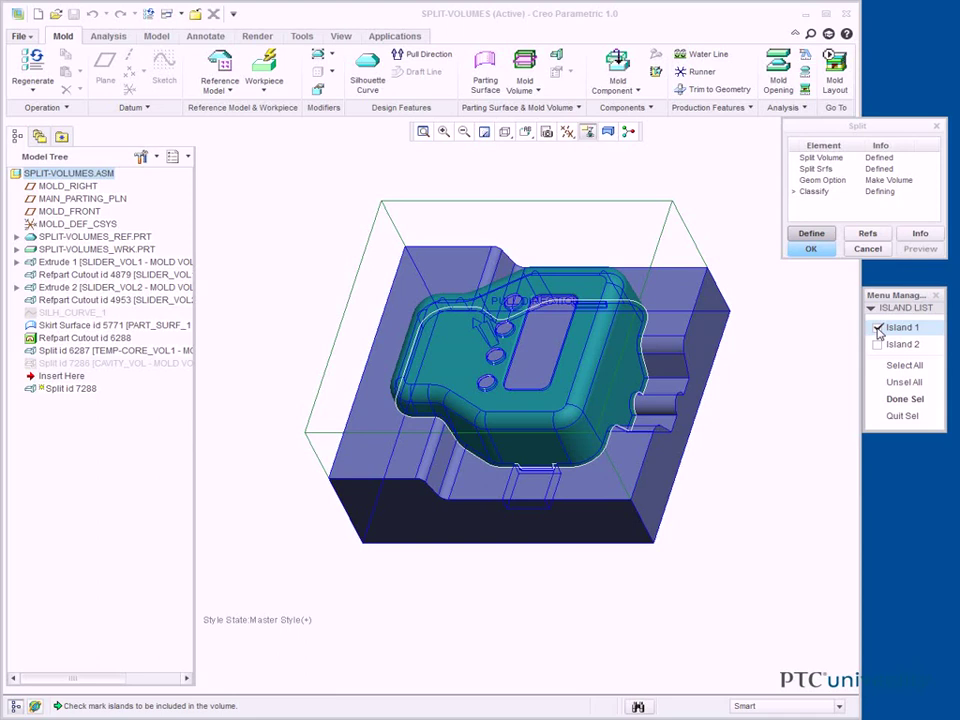
click(906, 401)
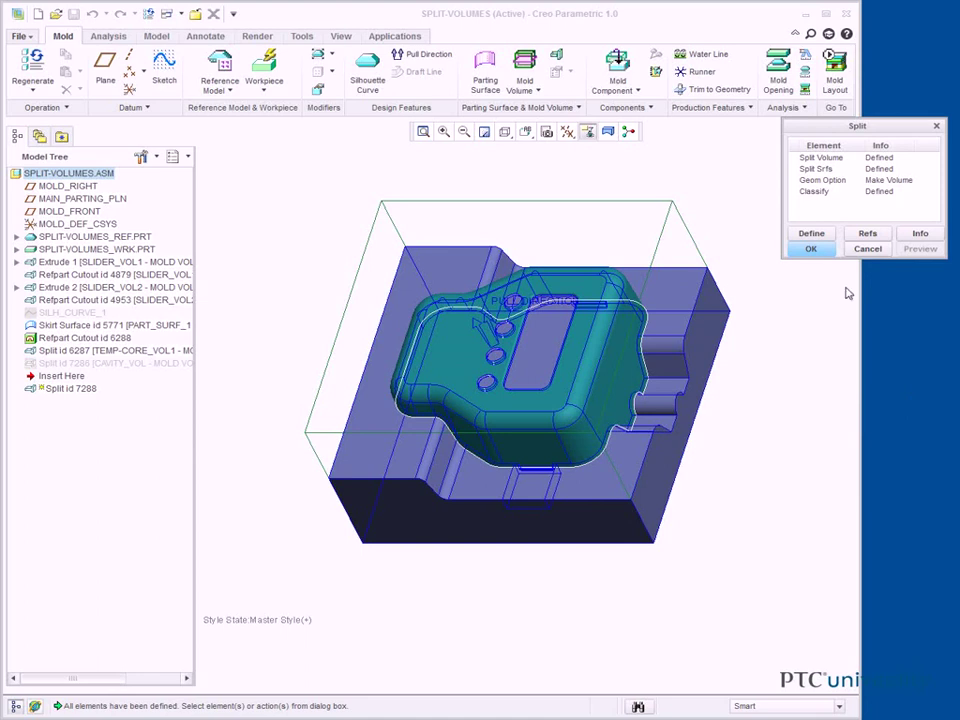
Create the split, preview it shaded, and name the new volume TEMP-CORE_VOL2
click(812, 249)
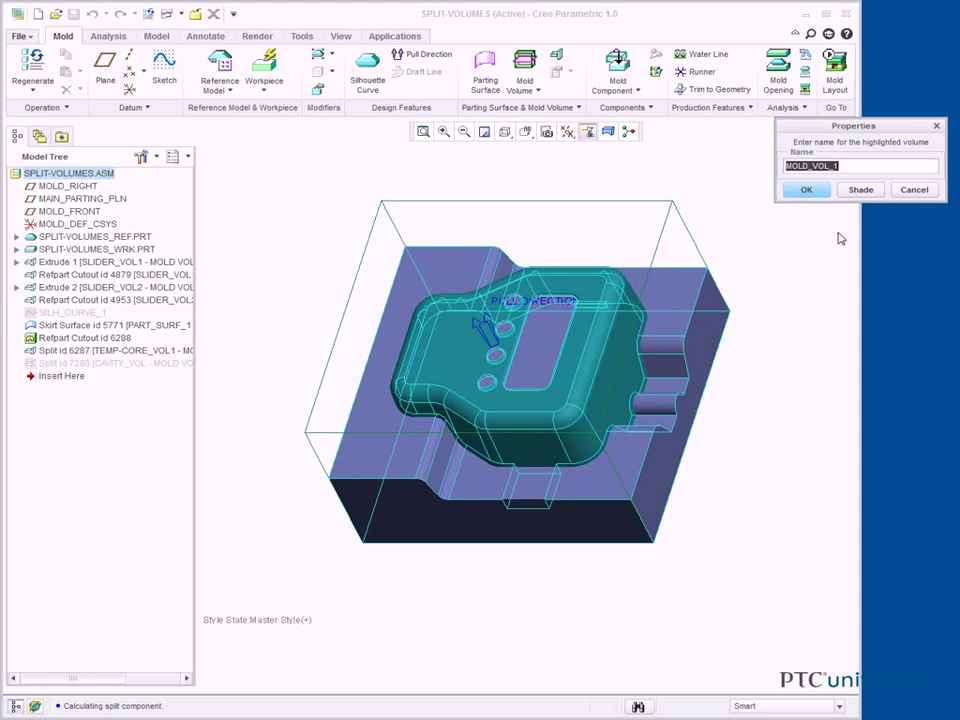
click(862, 195)
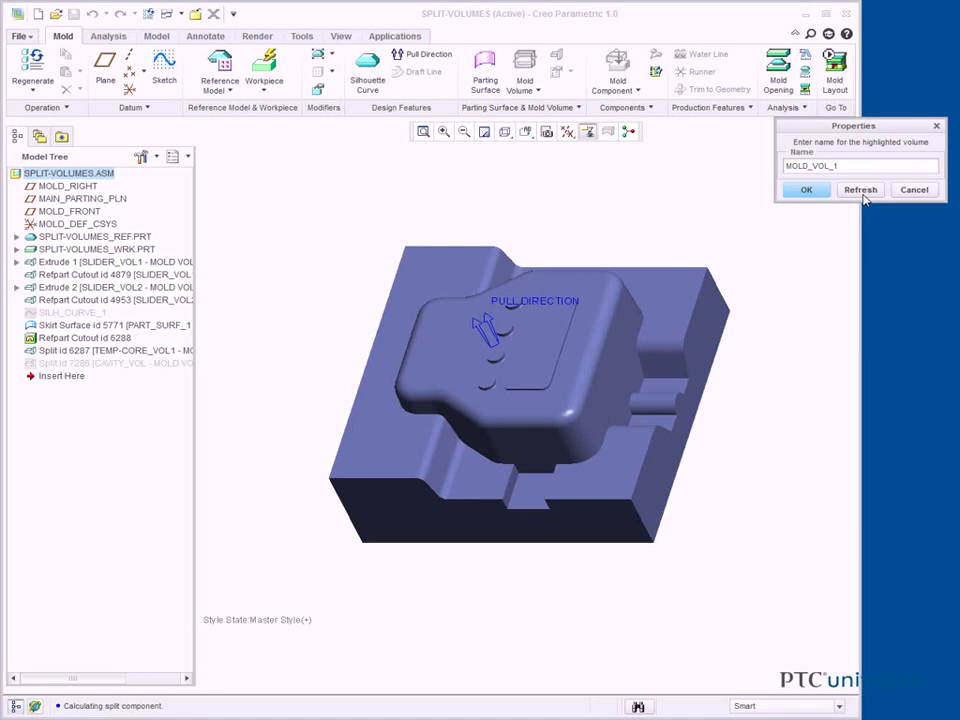
double_click(790, 166)
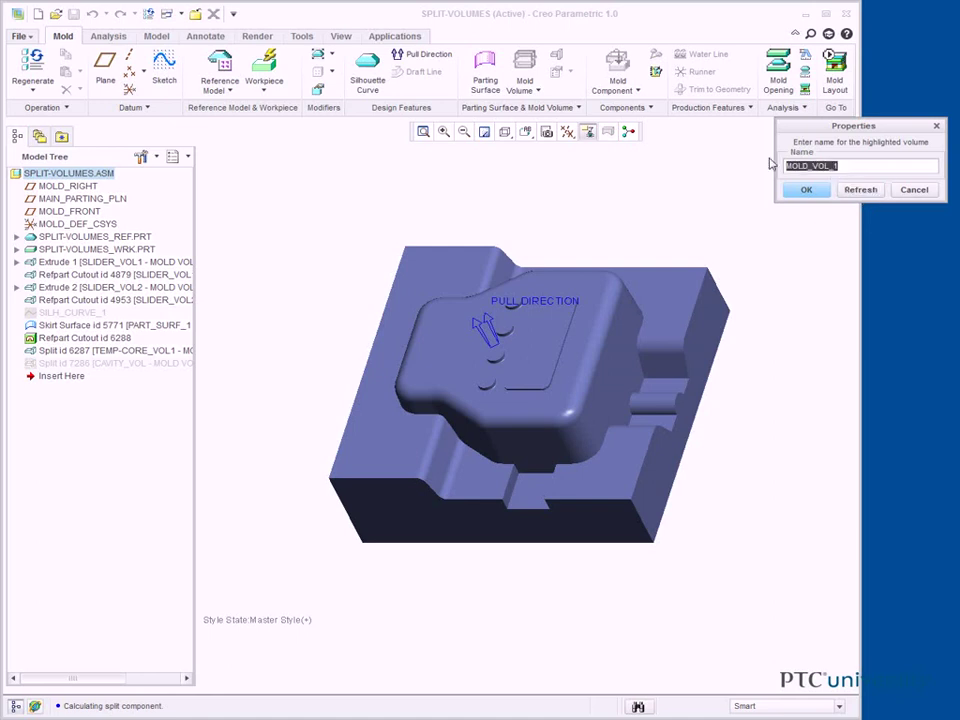
text(TEMP-CORE_VOL2)
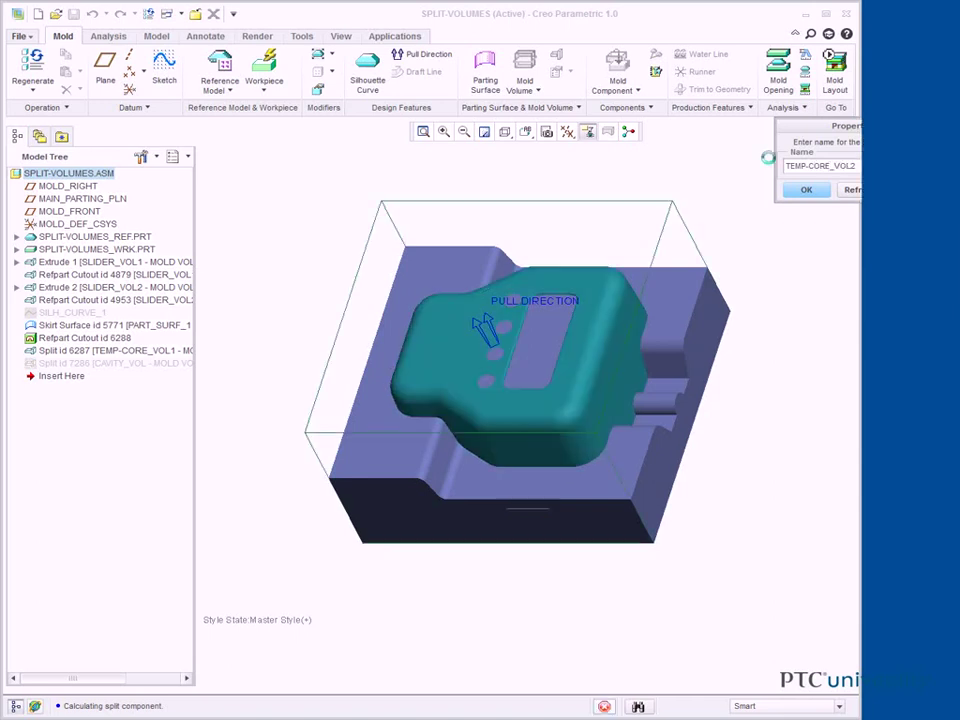
click(806, 190)
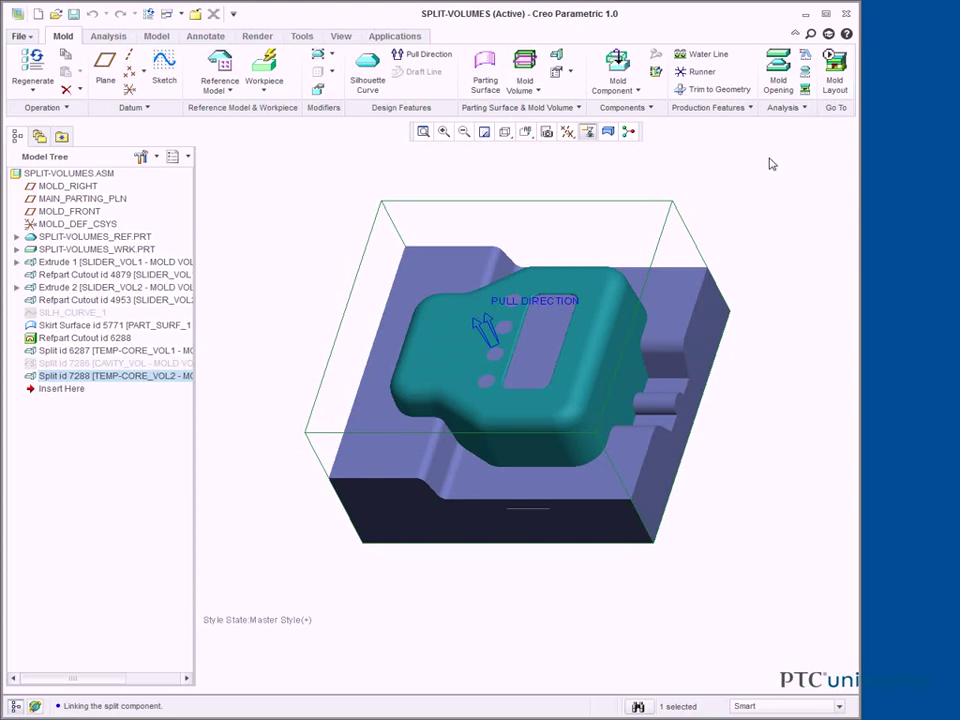
Start a One Volume split of Quilt F16 (TEMP-CORE_VOL2)
click(524, 87)
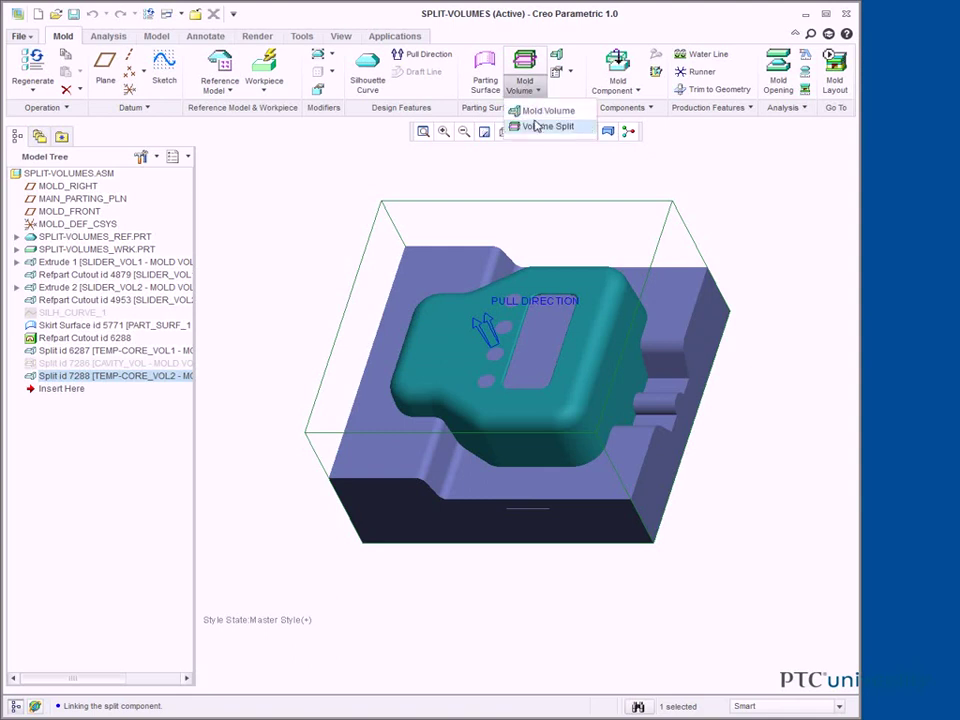
click(541, 127)
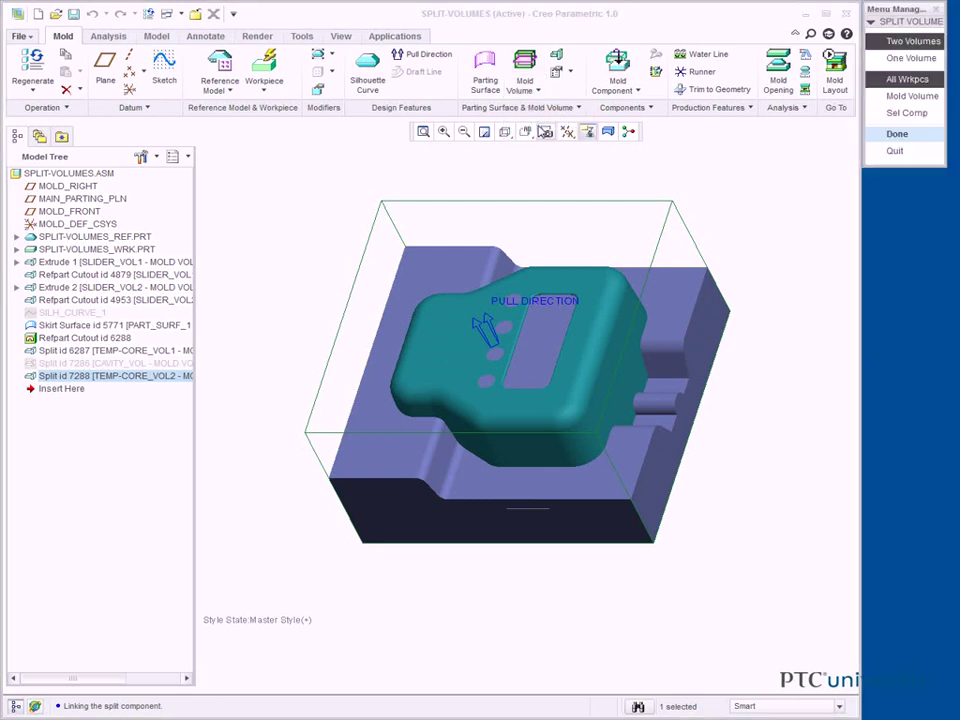
click(907, 58)
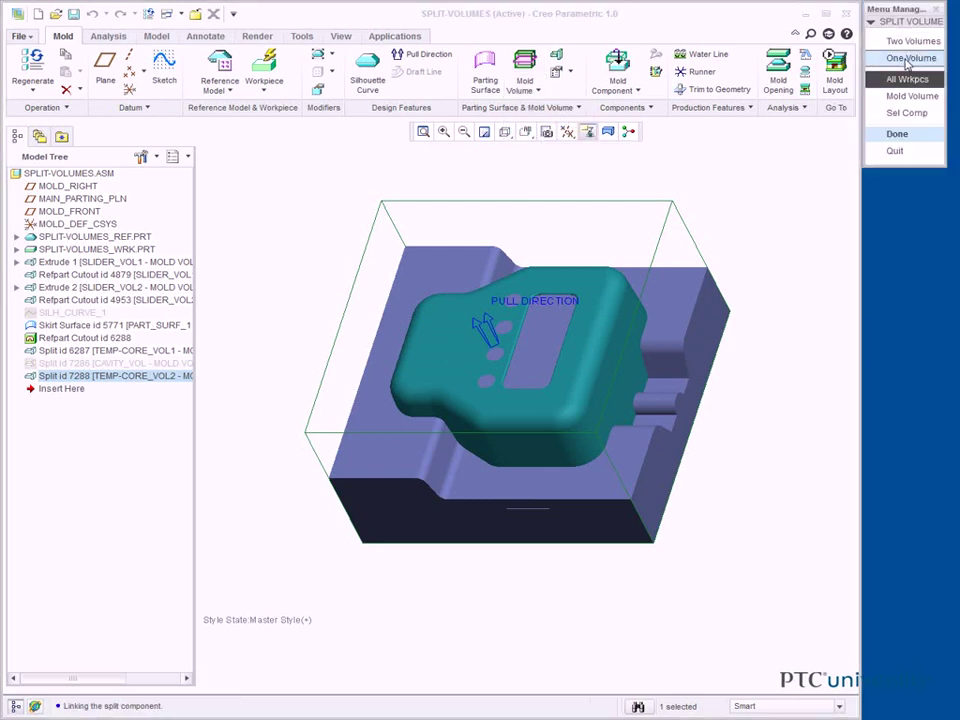
click(911, 99)
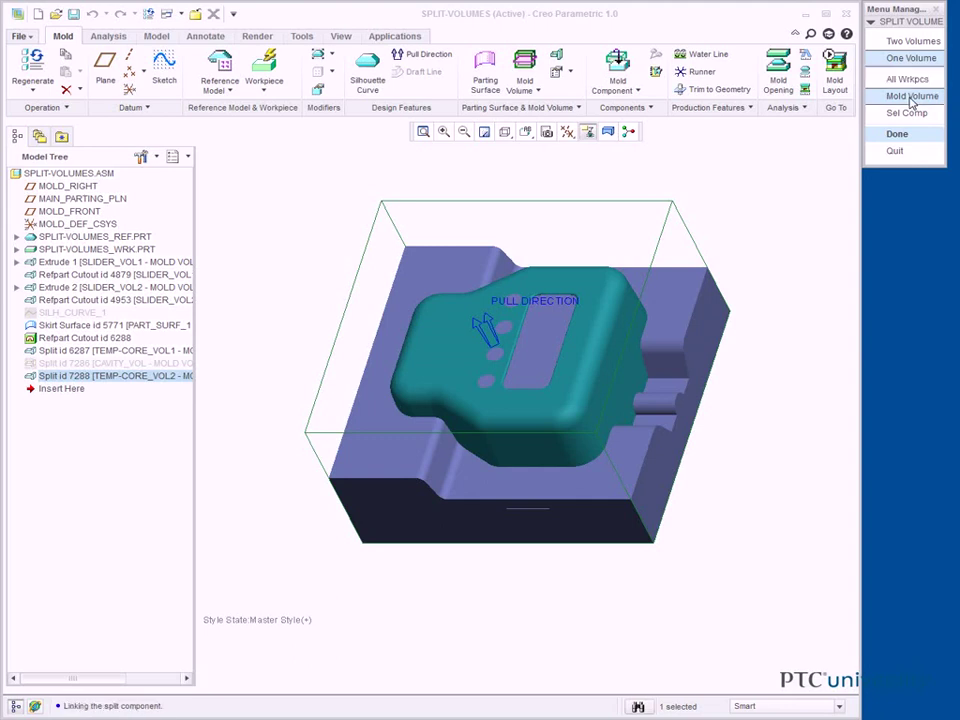
click(897, 133)
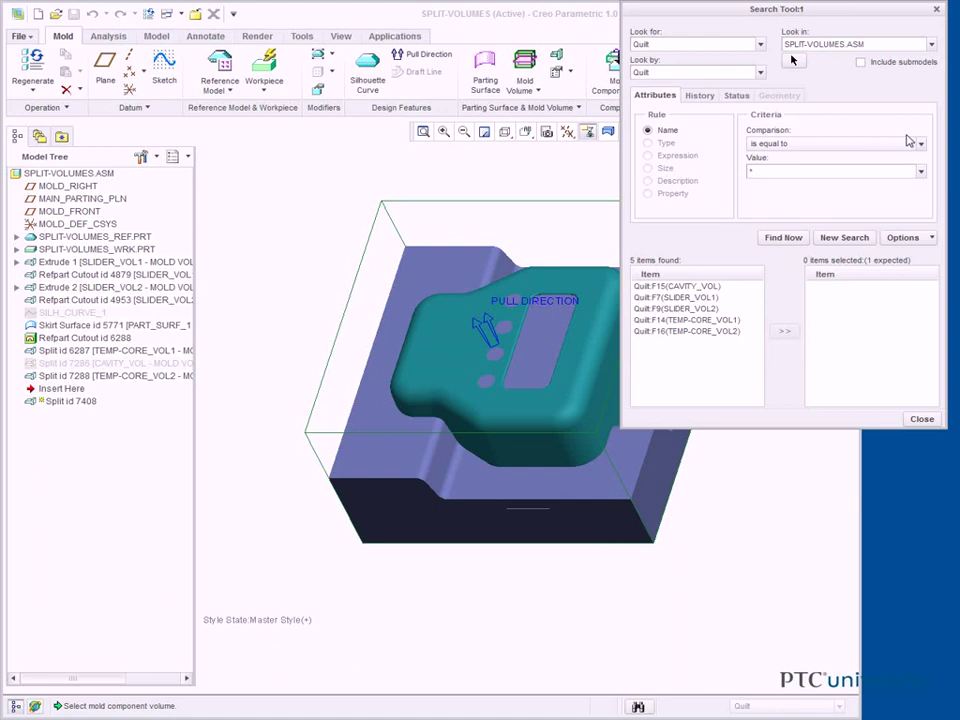
click(712, 331)
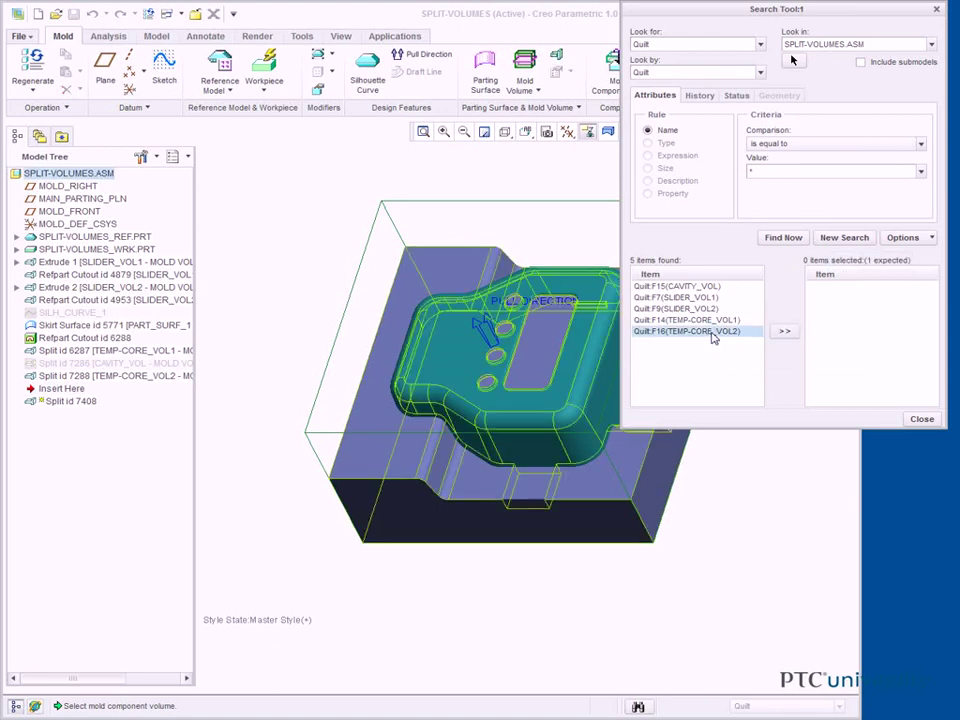
click(786, 332)
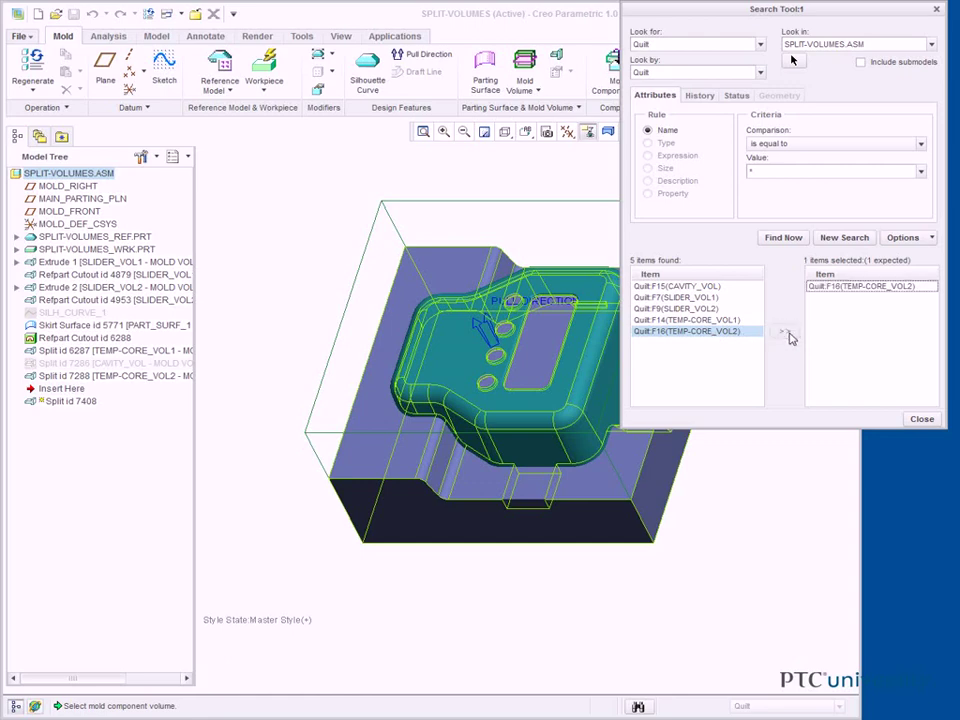
click(920, 419)
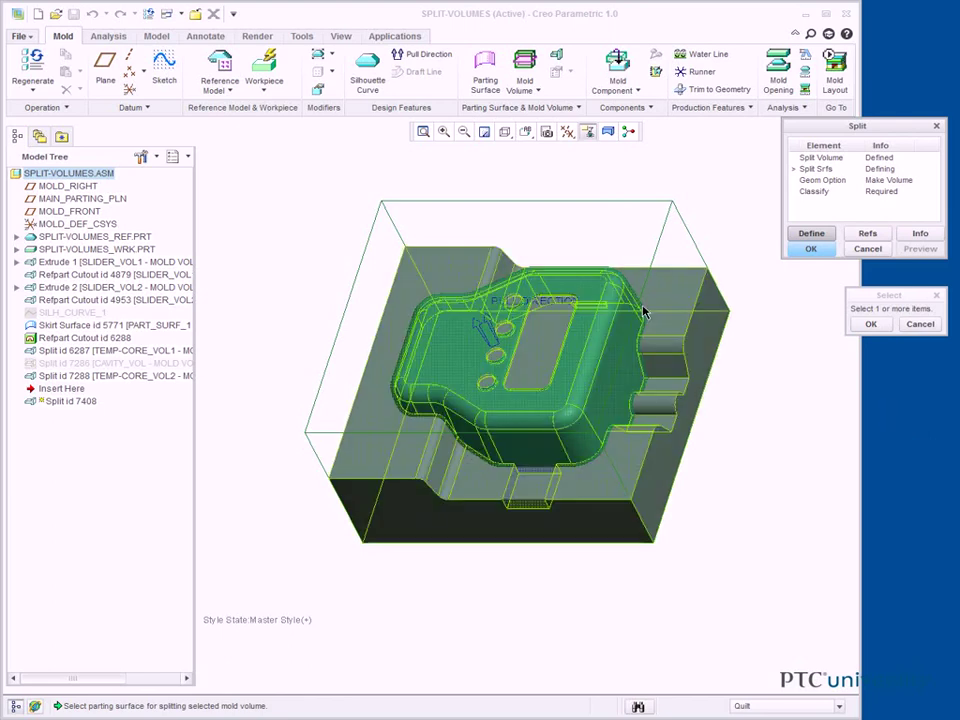
Use the small top parting surface as the splitter and include Island 1
right_click(590, 289)
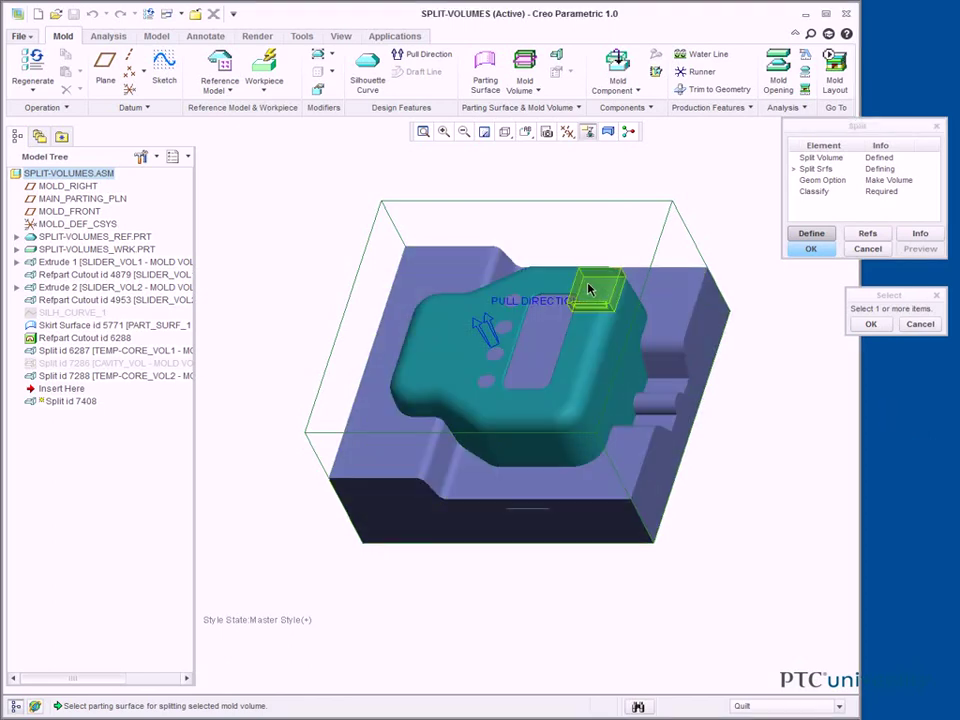
click(590, 289)
click(869, 324)
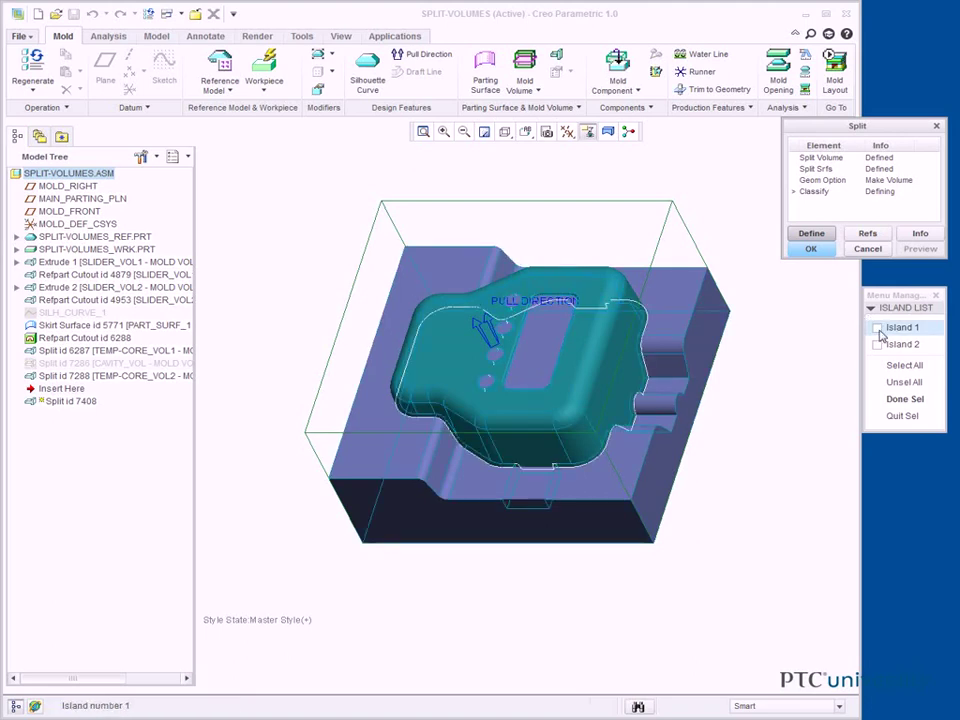
click(878, 328)
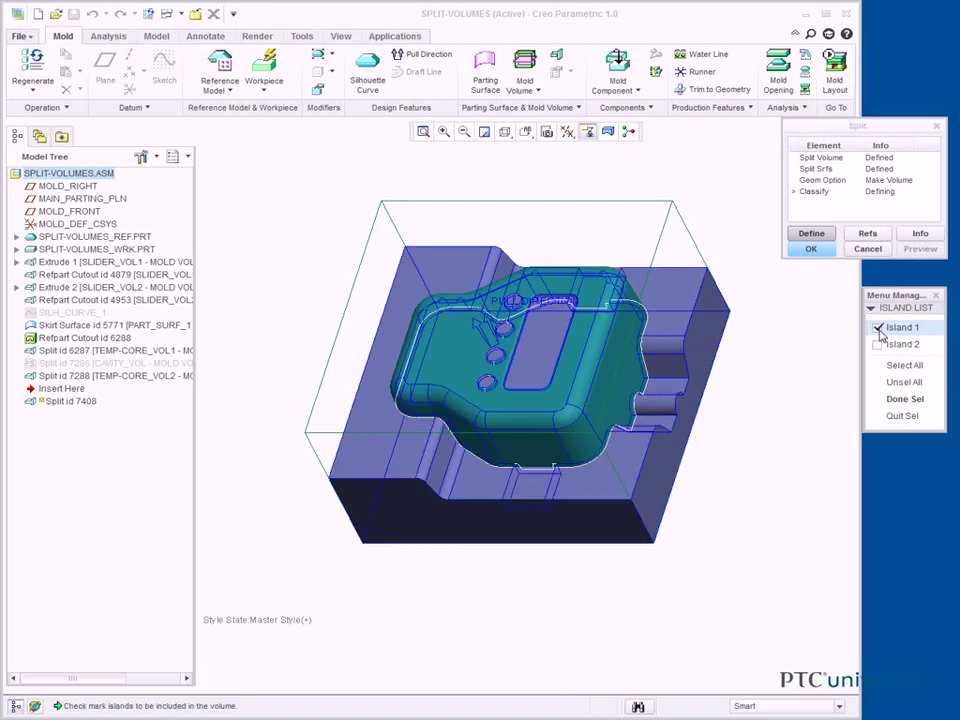